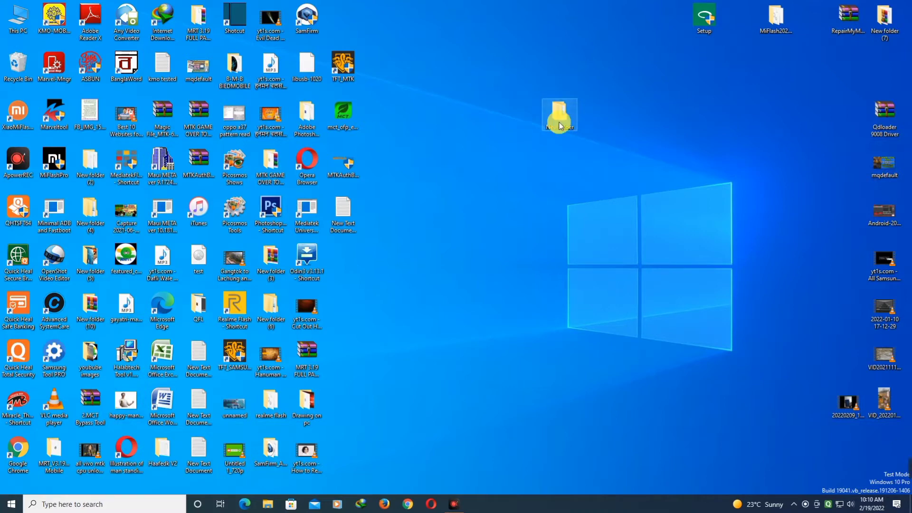
Open New folder on the desktop and extract the LYF_F61F_140917_6.0_SPD firmware archive there.
double_click(559, 119)
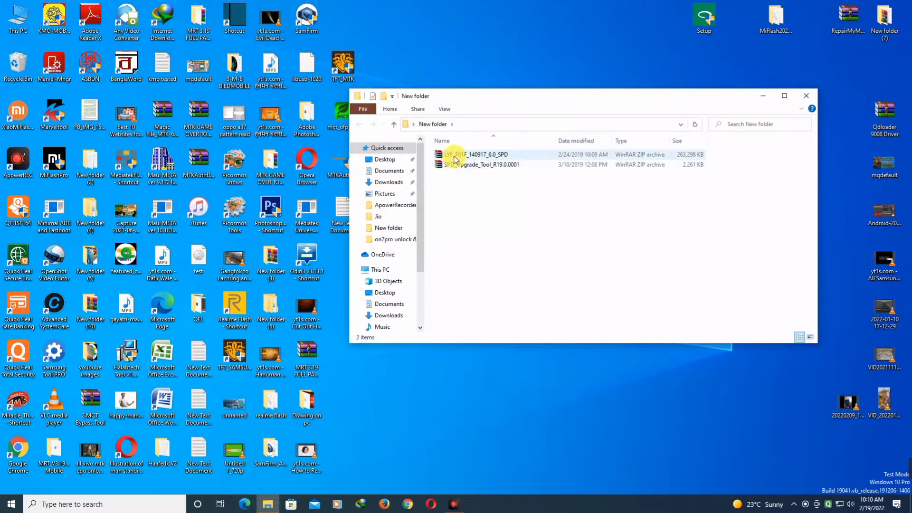
left_click(485, 156)
right_click(485, 154)
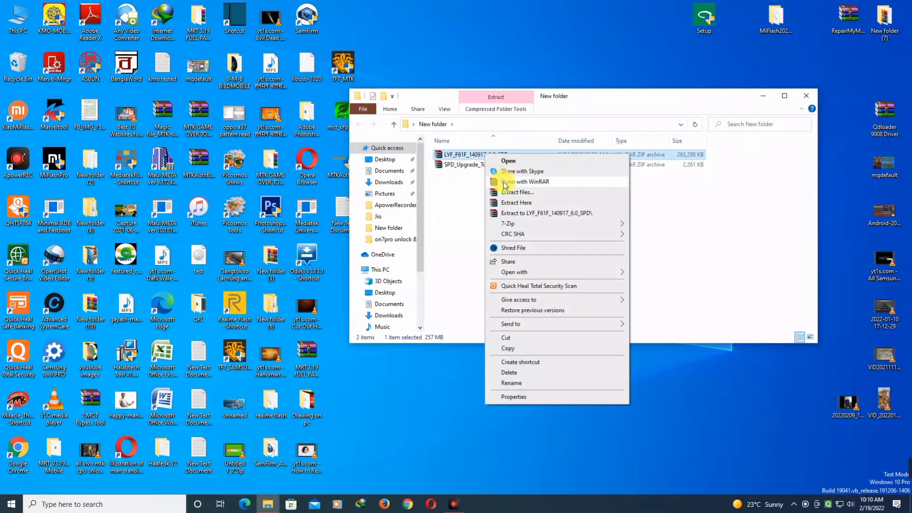
left_click(511, 199)
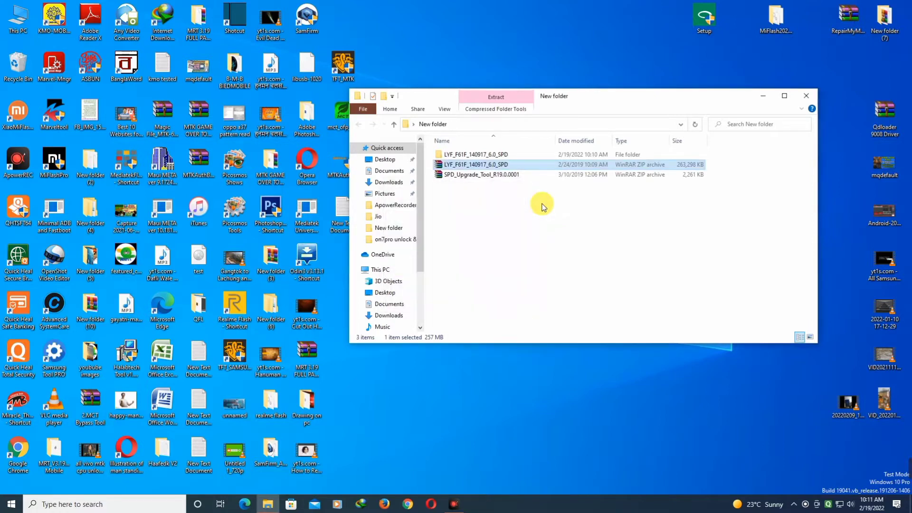
Extract the SPD_Upgrade_Tool_R19.0.0001 archive into the same folder.
left_click(481, 176)
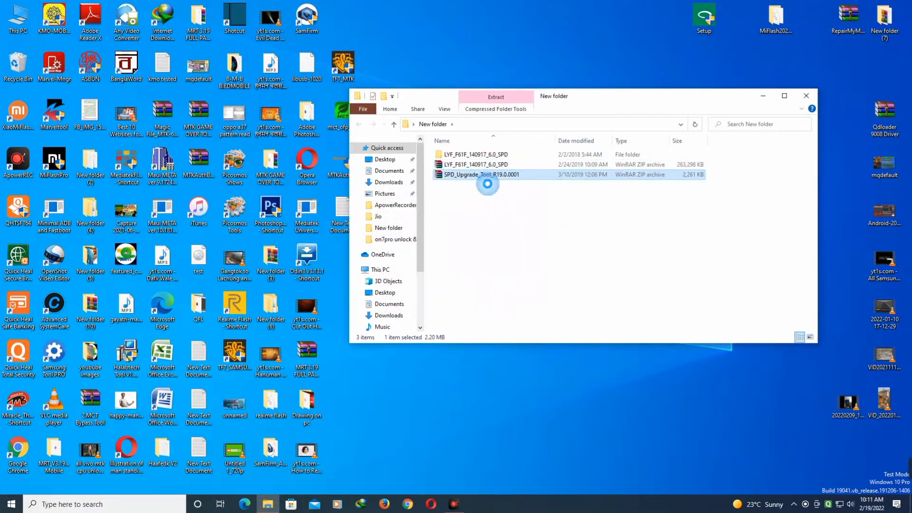
right_click(480, 175)
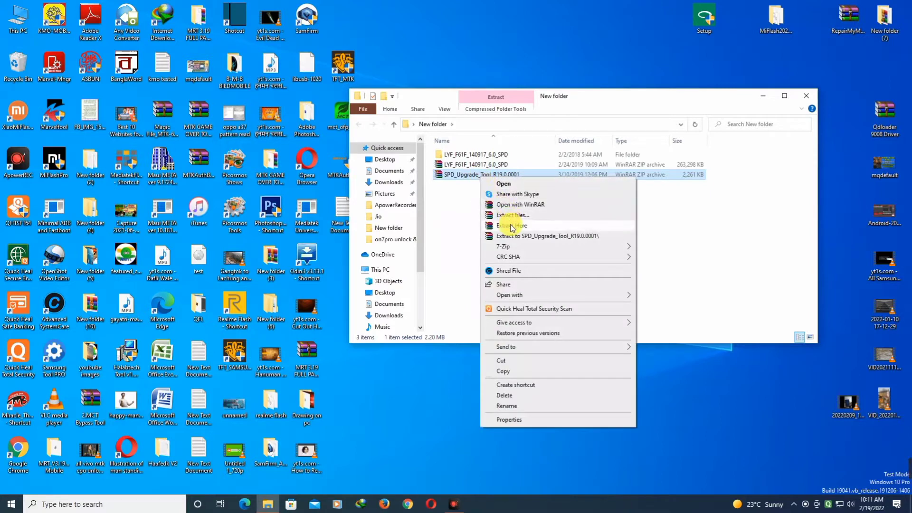
left_click(512, 226)
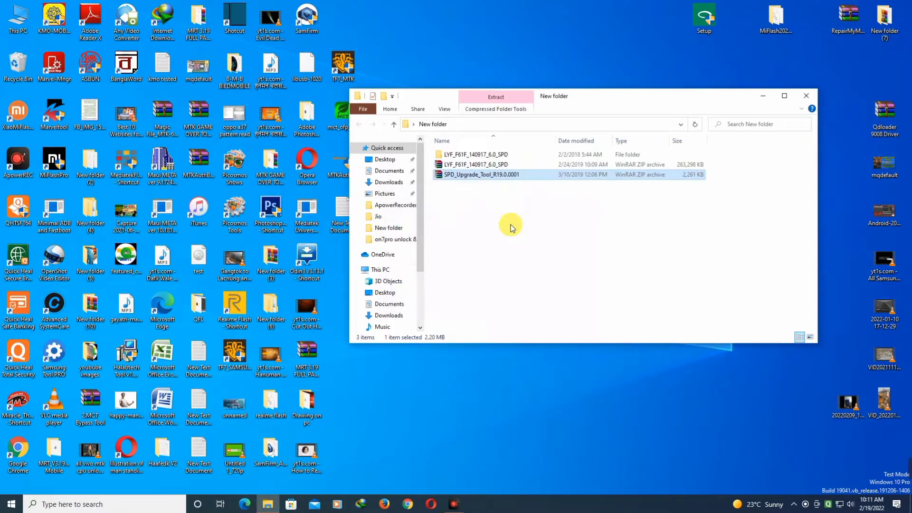
Launch the UpgradeDownload application from the extracted SPD_Upgrade_Tool_R19.0.0001 folder, minimise the folder window and move the tool toward the screen's centre.
left_click_drag(592, 101, 583, 72)
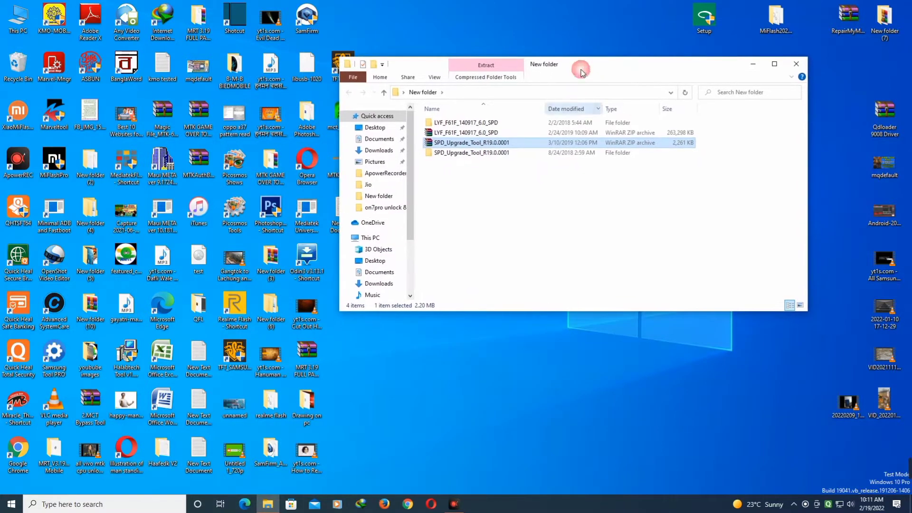
double_click(498, 153)
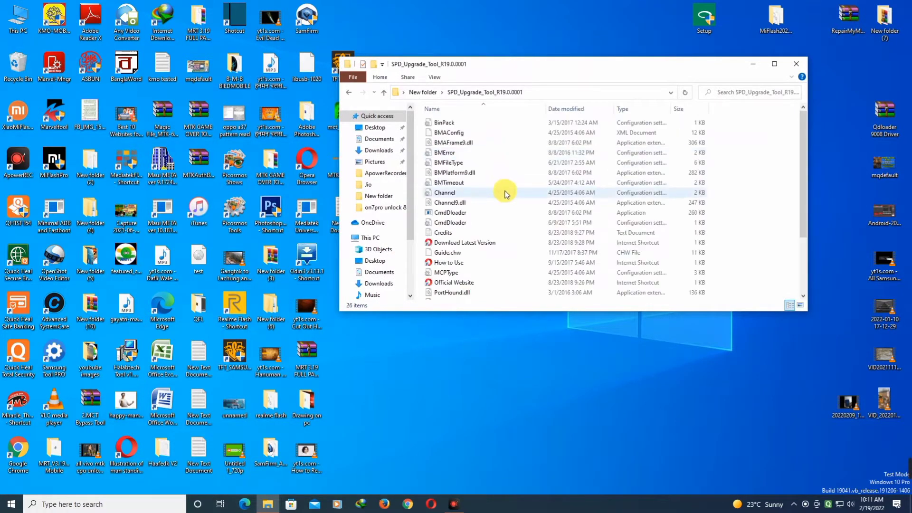
scroll(505, 194, "down", 3)
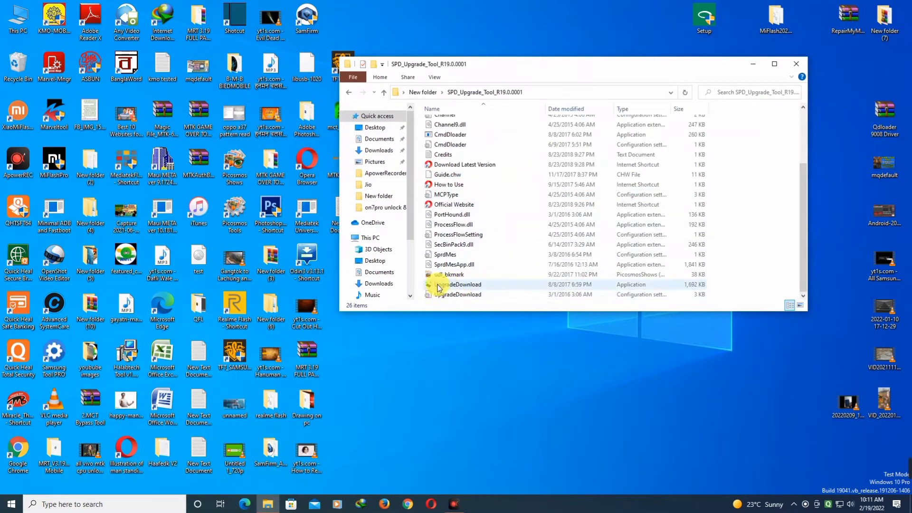
left_click(460, 285)
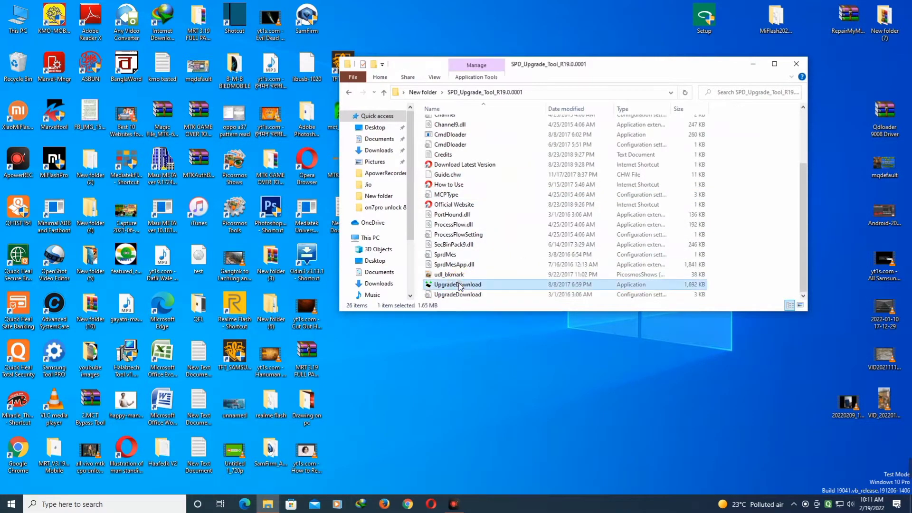
double_click(460, 285)
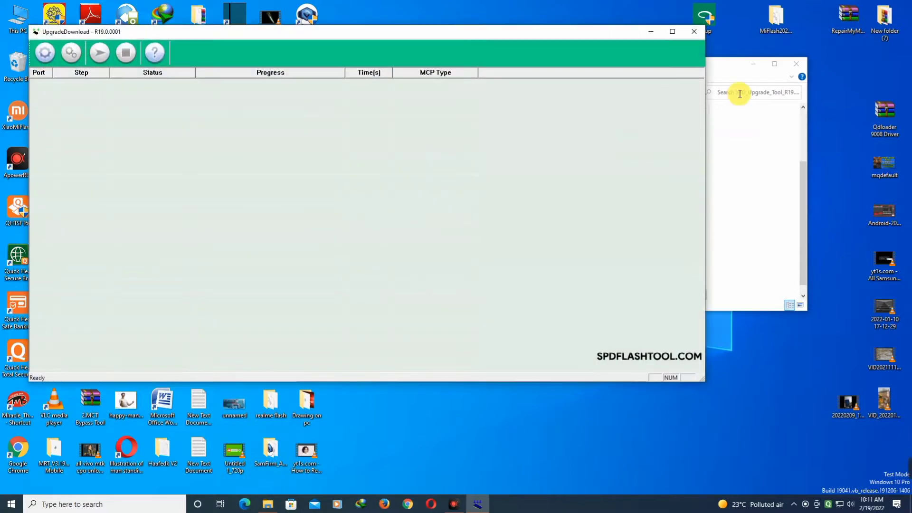
left_click(753, 65)
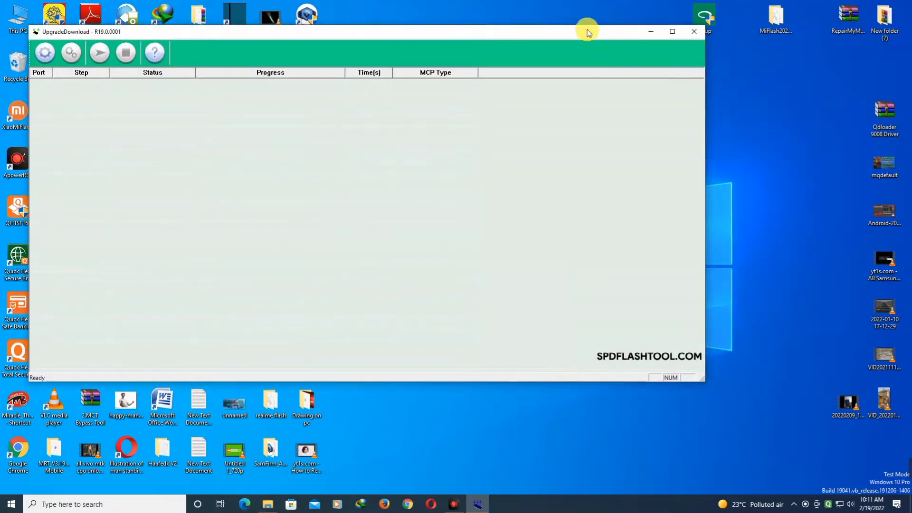
left_click_drag(587, 31, 709, 43)
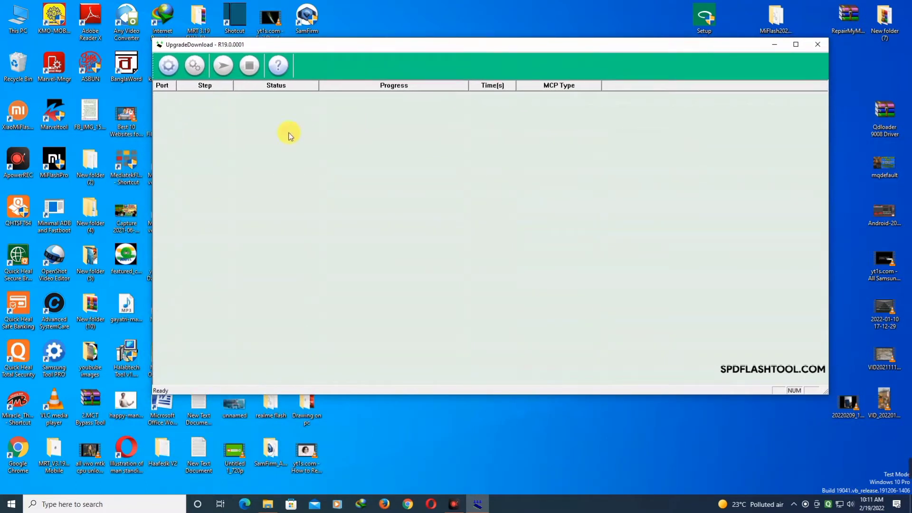
left_click_drag(477, 47, 496, 62)
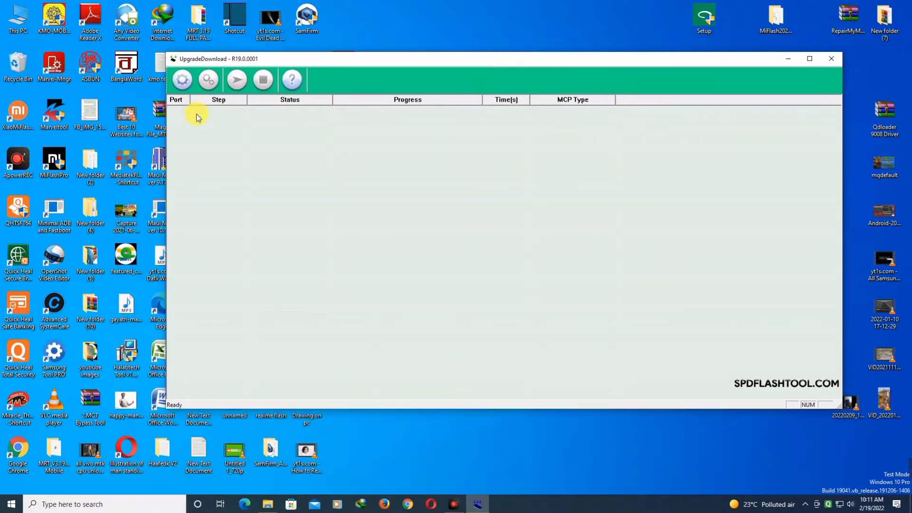
Load the firmware packet LYF-F61F-01-10-140917.pac from the Firmware folder inside the extracted LYF_F61F_140917_6.0_SPD folder on the desktop.
left_click(181, 82)
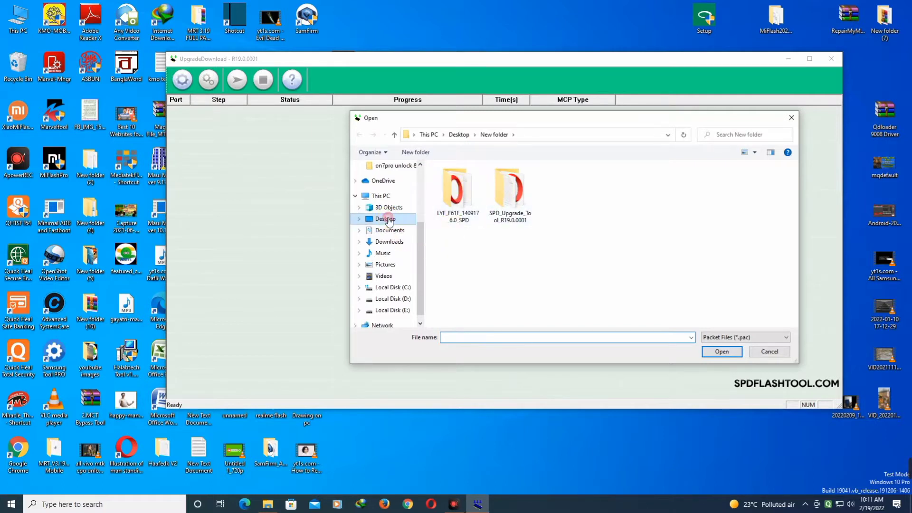
left_click(386, 219)
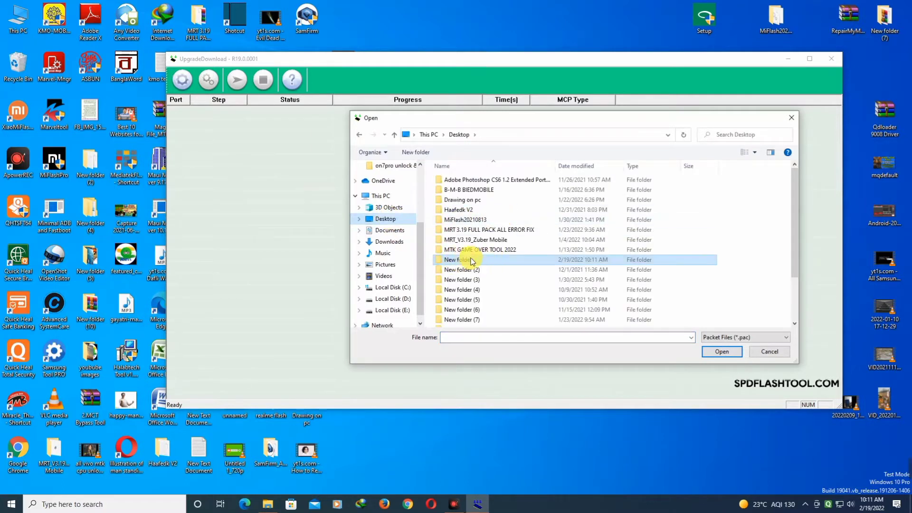
double_click(473, 261)
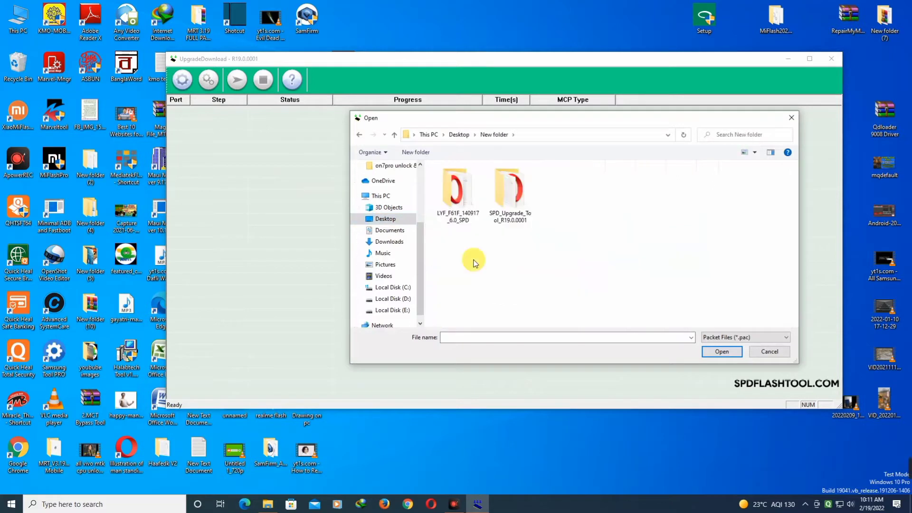
double_click(458, 204)
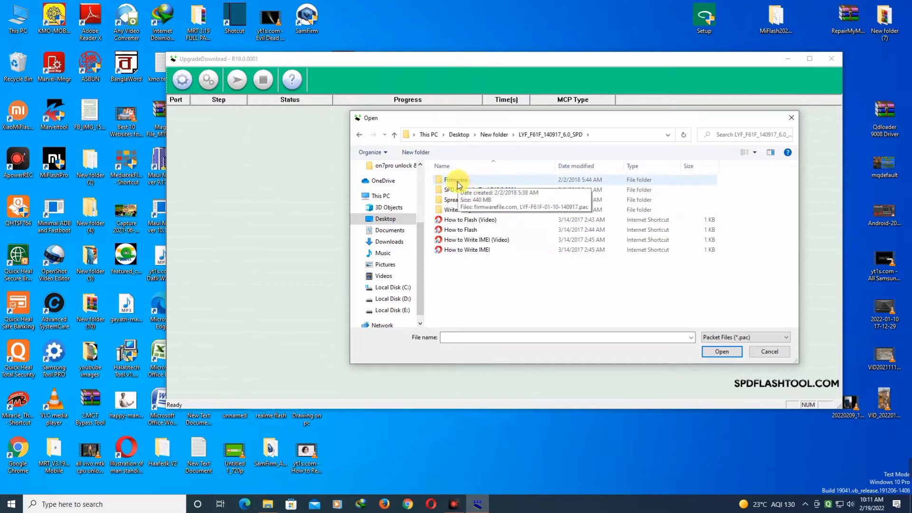
double_click(463, 183)
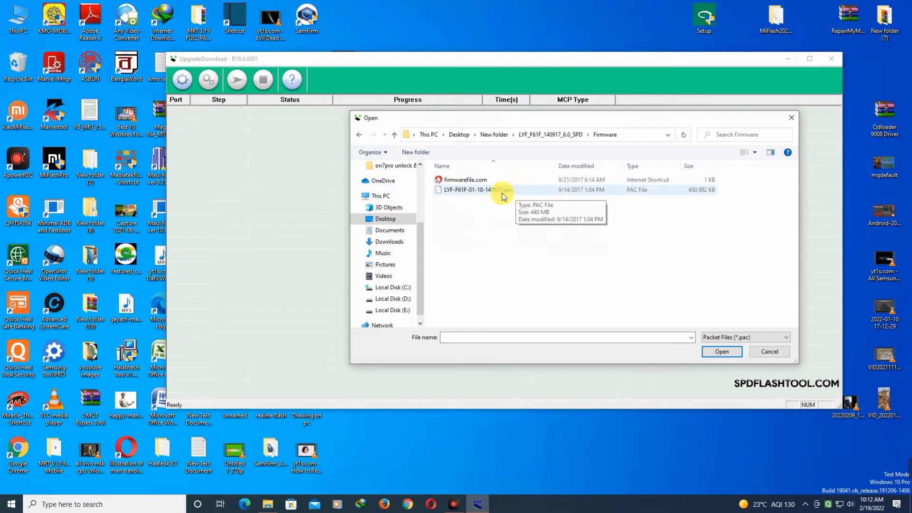
left_click(491, 191)
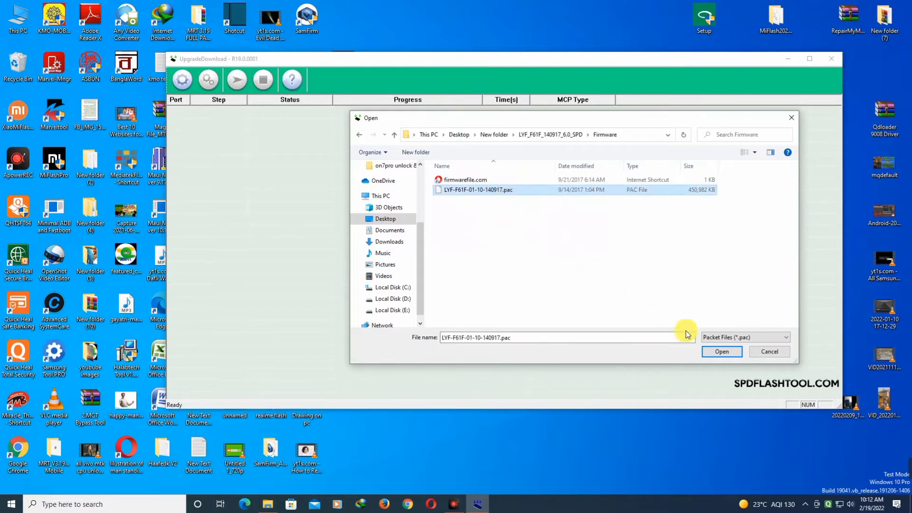
left_click(720, 352)
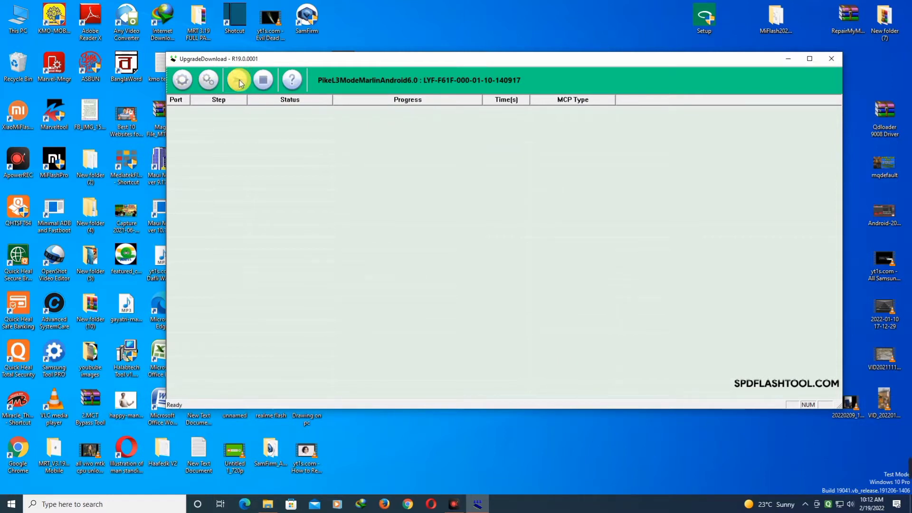
Open Device Manager from the Windows search and arrange its window and UpgradeDownload so that the device list and download progress are both visible.
key("super")
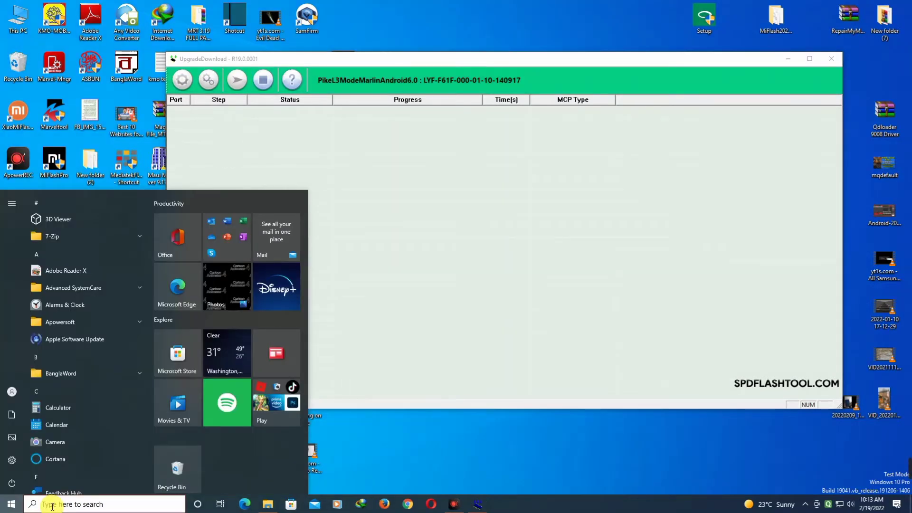
left_click(53, 505)
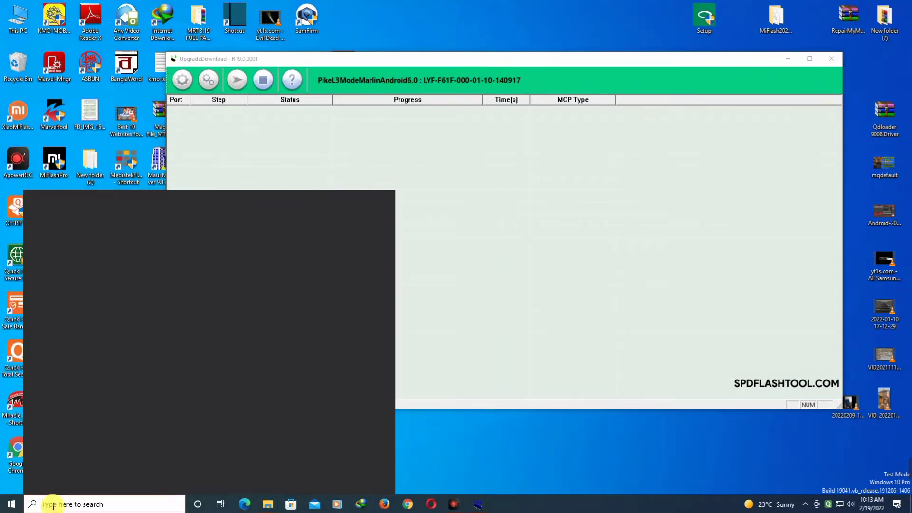
type("d")
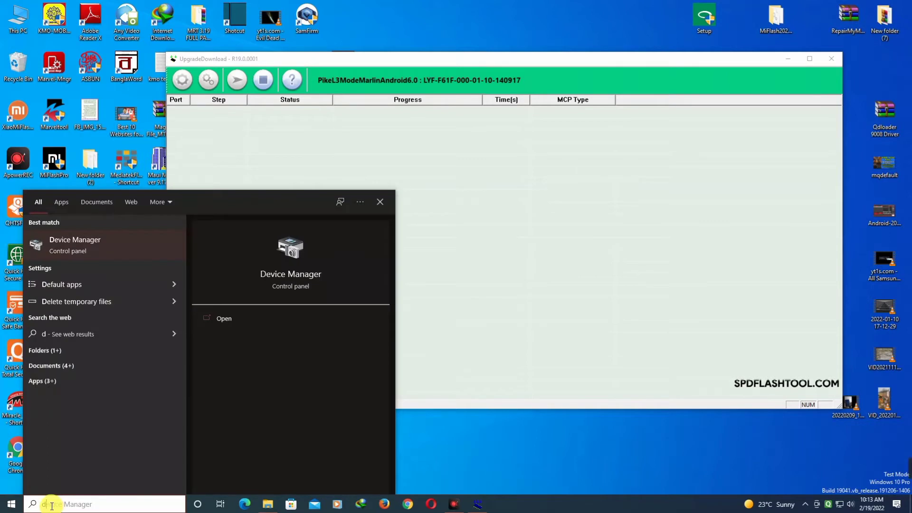
left_click(87, 245)
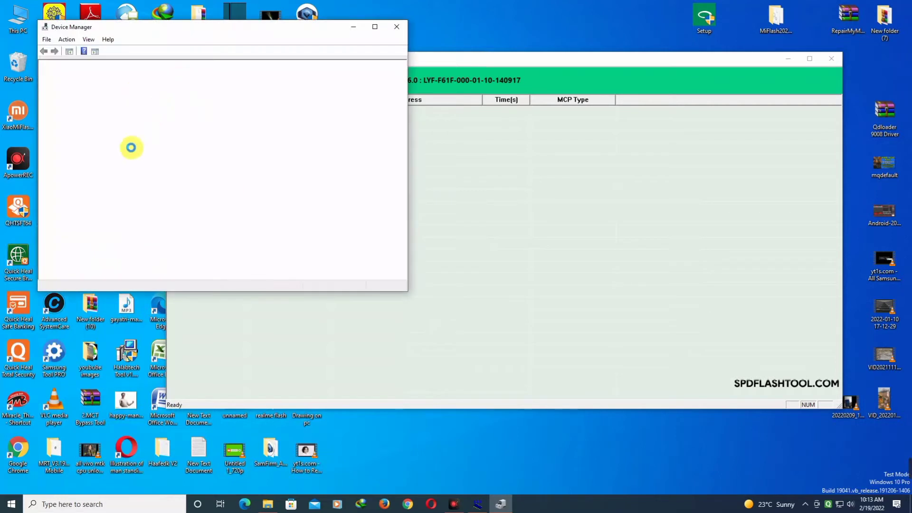
left_click(747, 62)
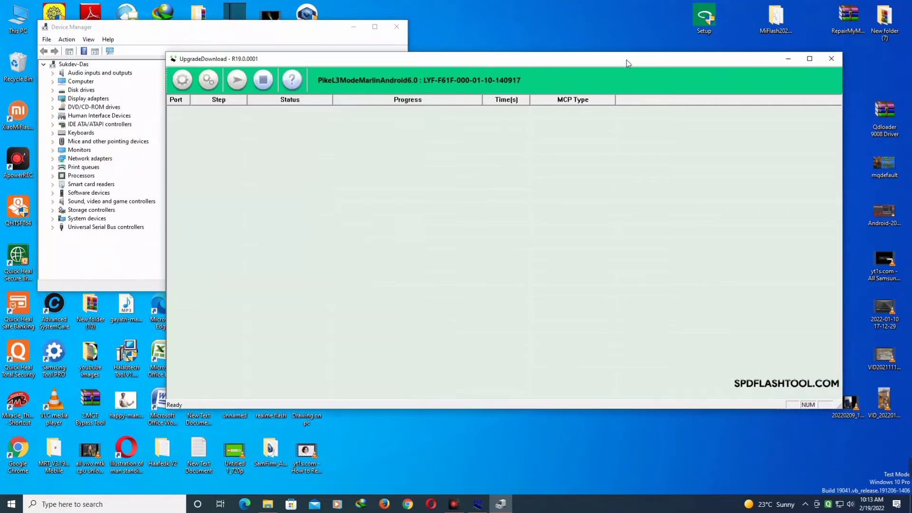
left_click_drag(578, 59, 416, 64)
left_click_drag(318, 32, 316, 162)
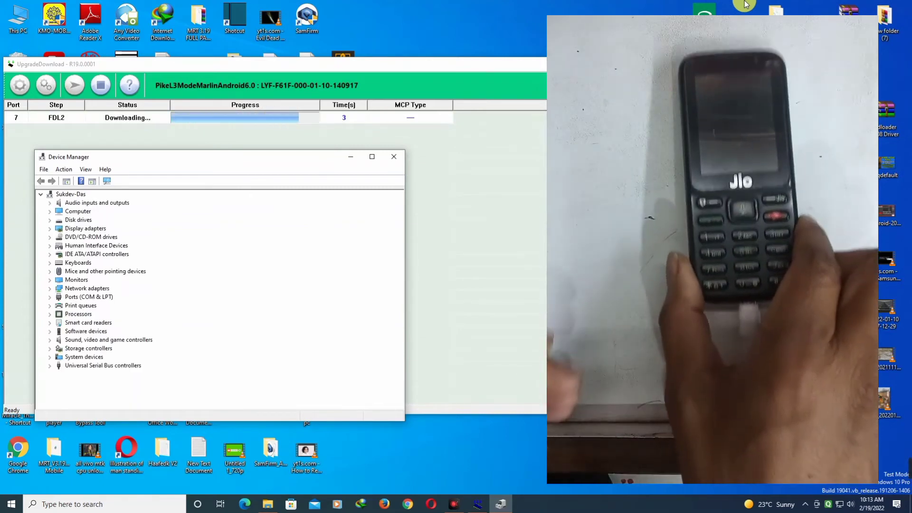
Expand Ports (COM & LPT) in Device Manager to check the connected phone's port, and minimise Device Manager.
double_click(91, 298)
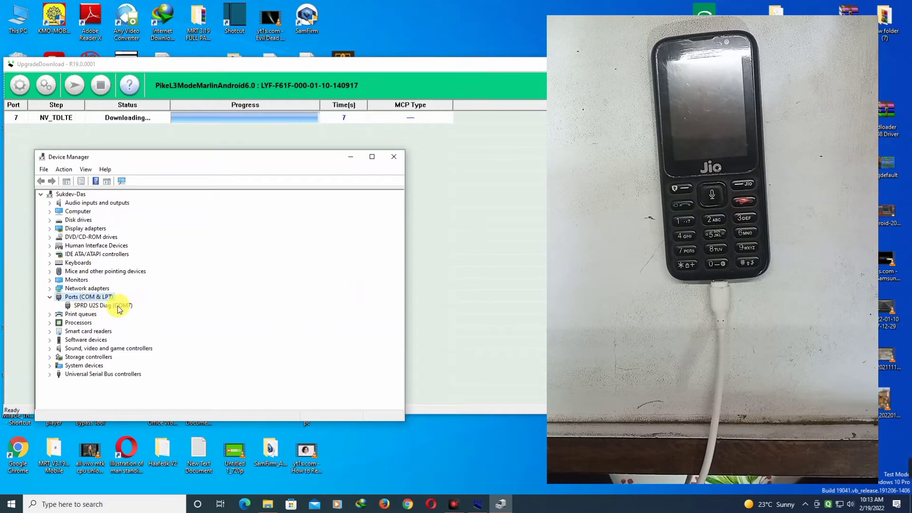
left_click(350, 157)
Reposition the UpgradeDownload window and stop the download session once the firmware flash has finished.
left_click_drag(398, 65, 407, 49)
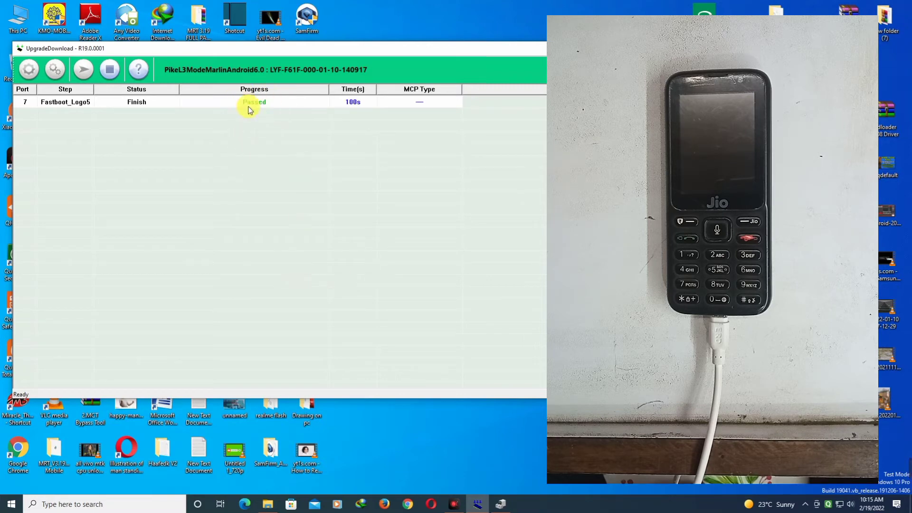
left_click(110, 71)
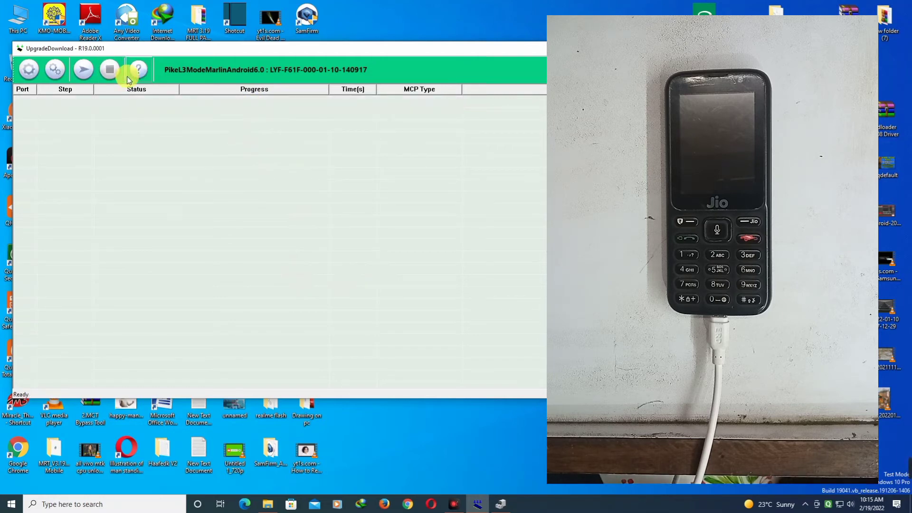